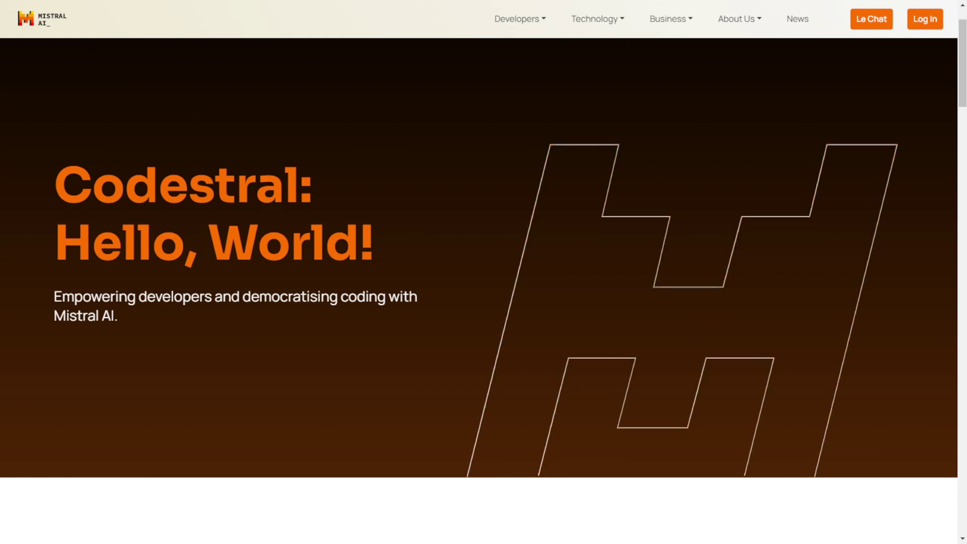
- Scroll past the Codestral hero banner to the introduction text and benchmark table
scroll(483, 289, "down", 5)
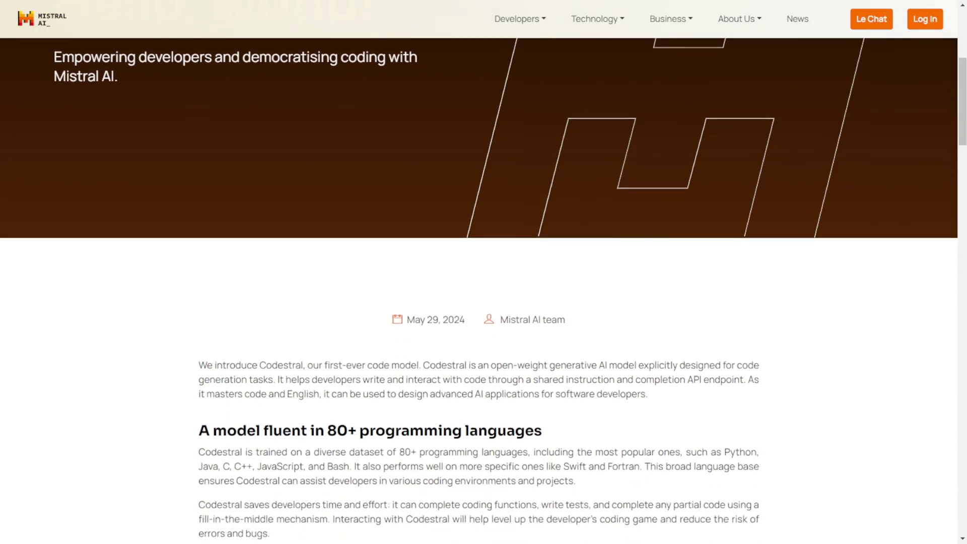
scroll(484, 289, "down", 2)
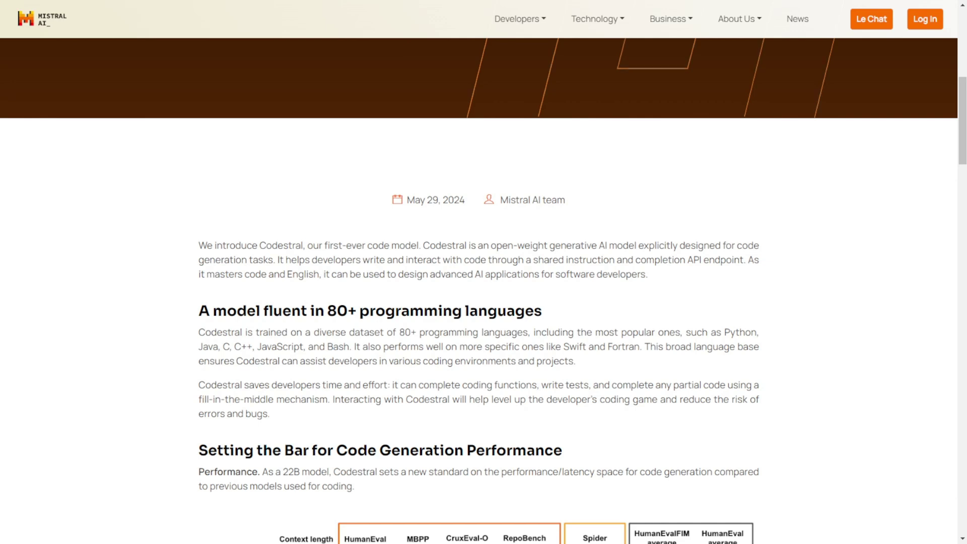
scroll(483, 289, "down", 2)
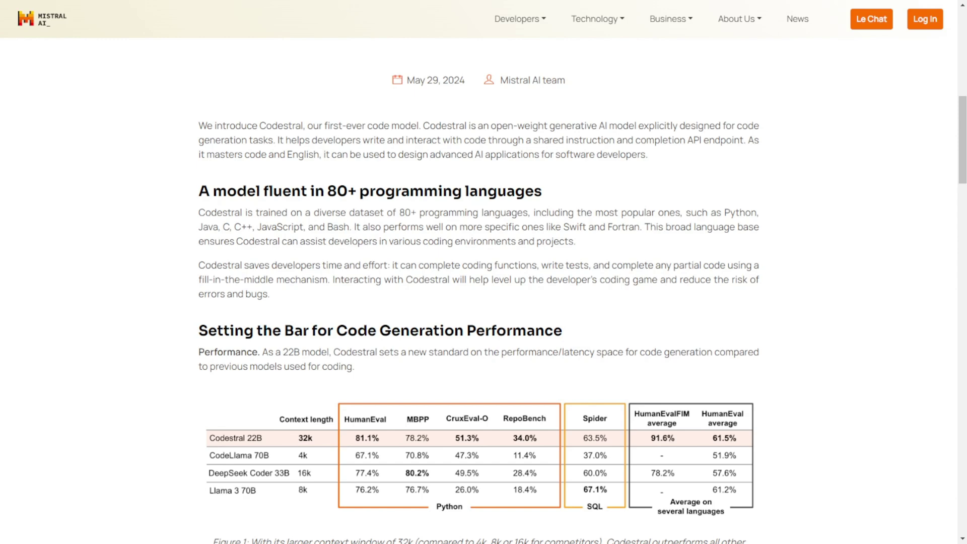
- Highlight and then clear the instruction and completion API endpoint phrase, and scroll to the benchmark table
scroll(478, 272, "up", 1)
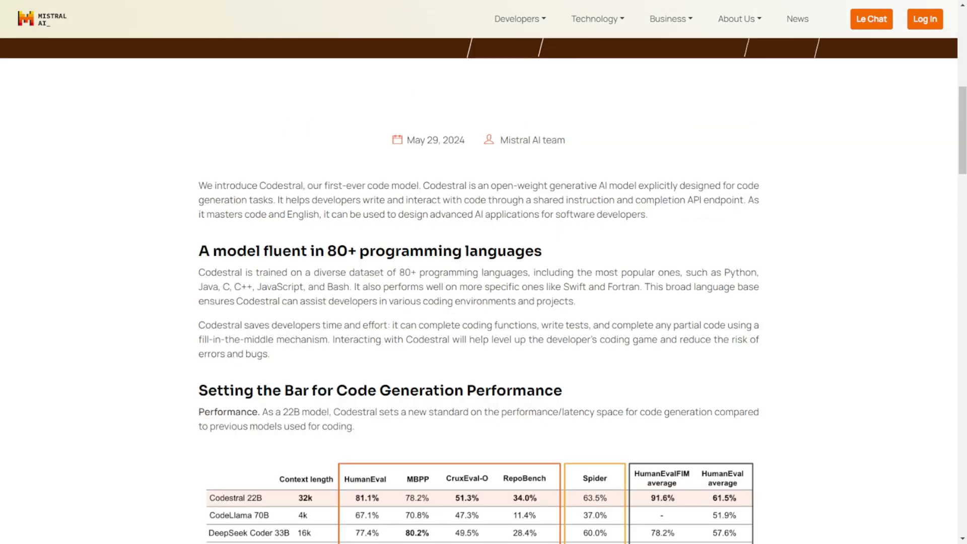
left_click_drag(743, 200, 559, 200)
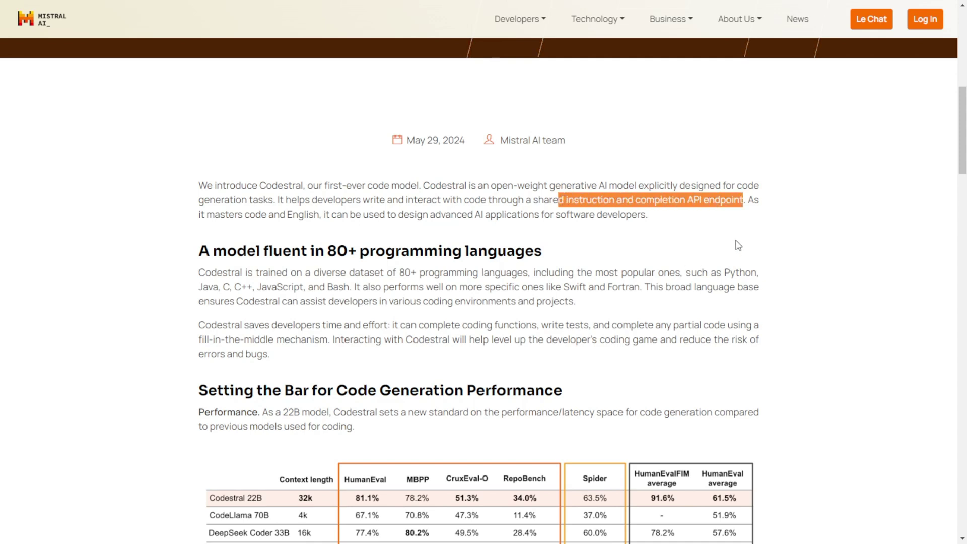
left_click(760, 229)
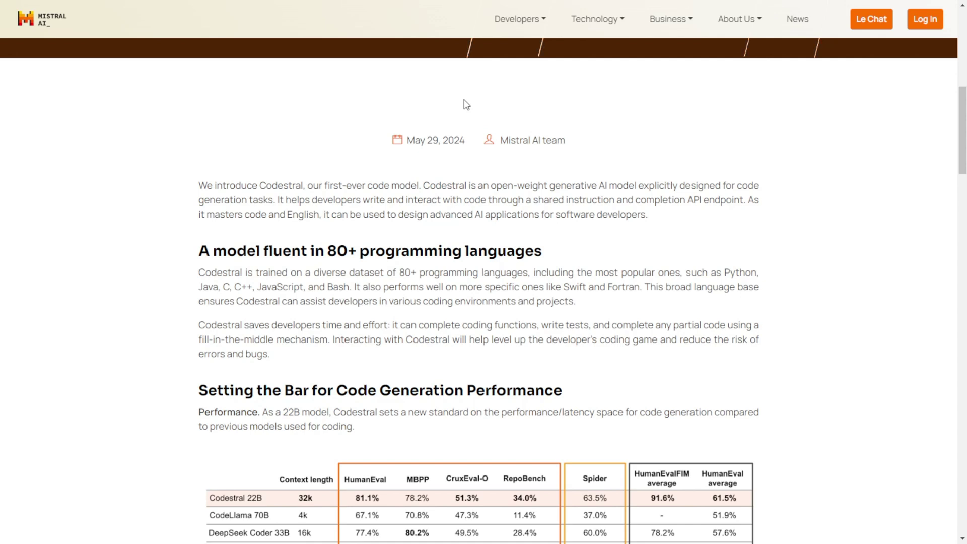
scroll(300, 233, "down", 3)
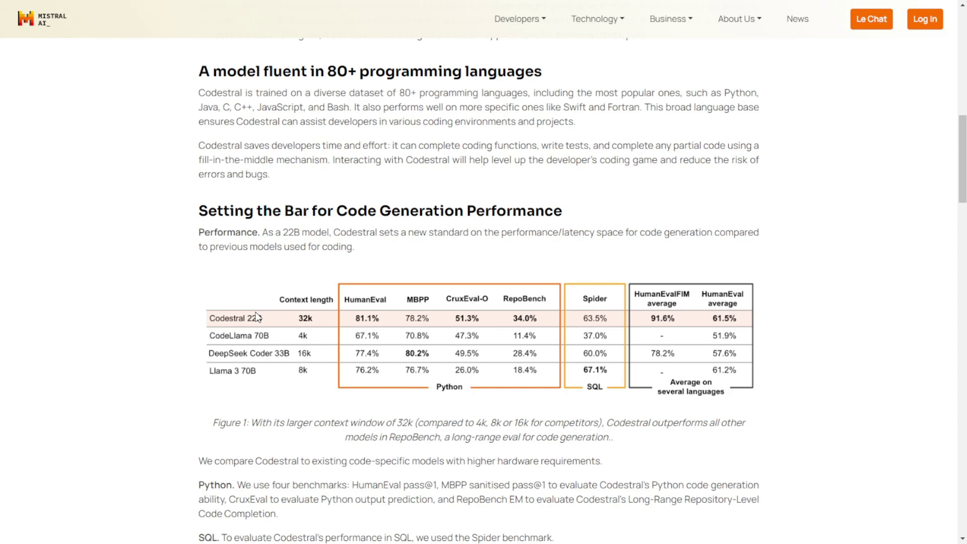
scroll(241, 330, "down", 2)
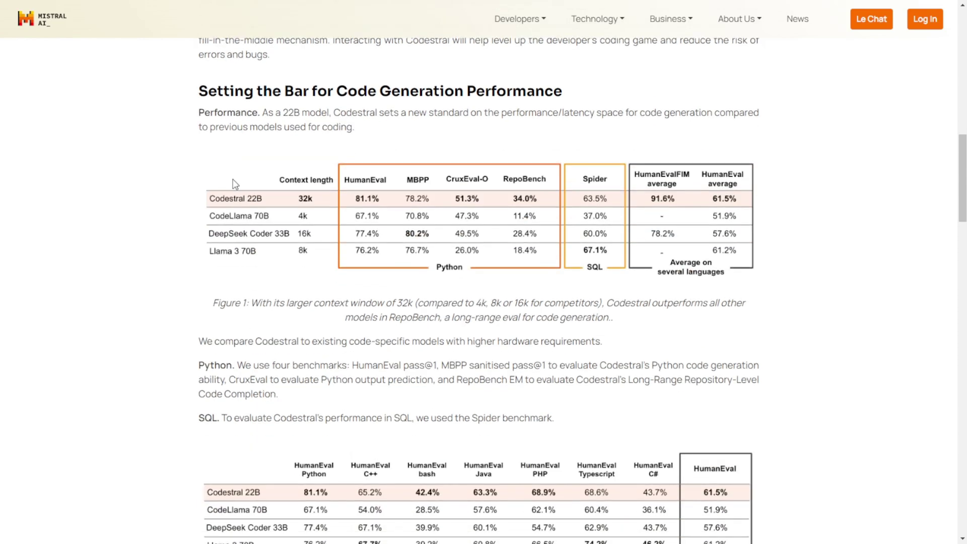
- Scroll back up through the Codestral benchmark results
scroll(241, 288, "up", 1)
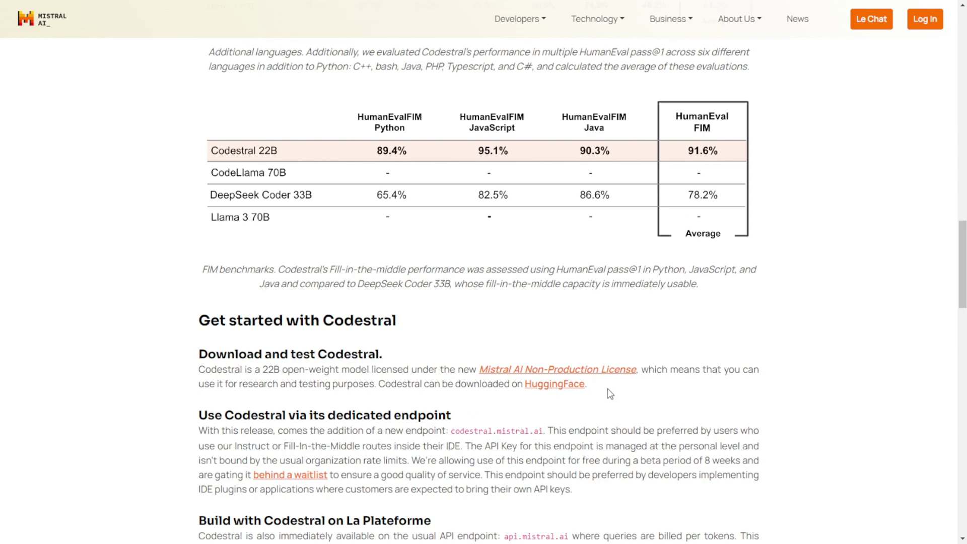
- Open the Codestral model page on HuggingFace and view its Files and versions
scroll(608, 389, "down", 2)
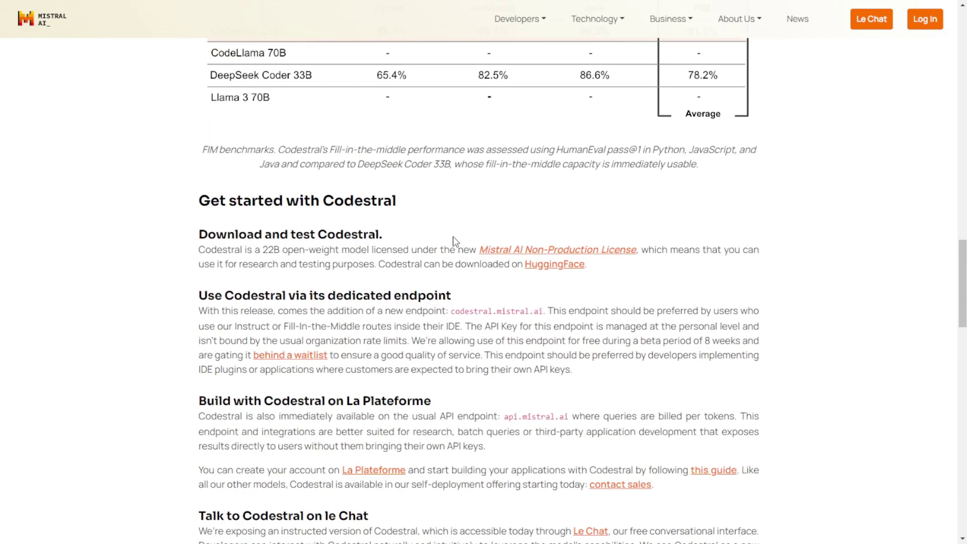
left_click(554, 264)
left_click(195, 132)
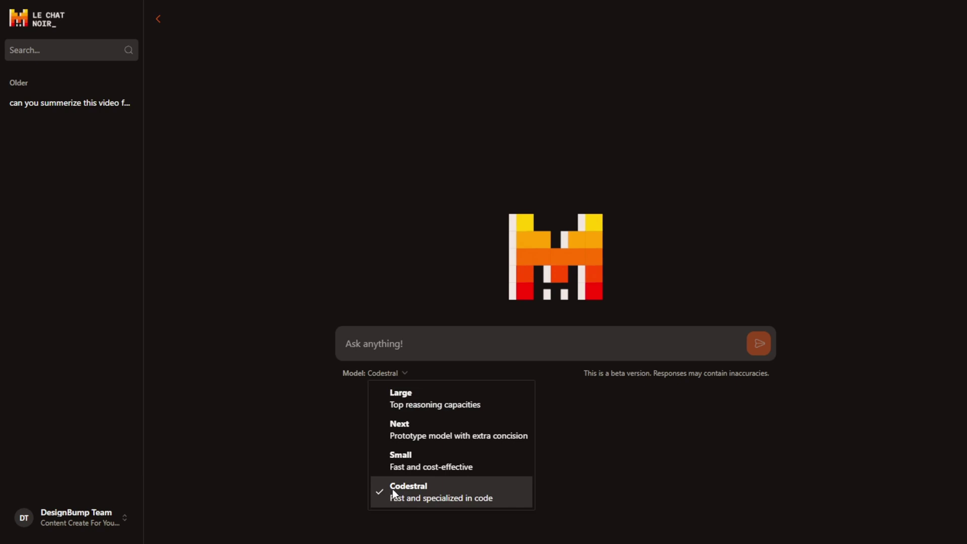
- Keep Codestral selected as the Le Chat model
left_click(448, 488)
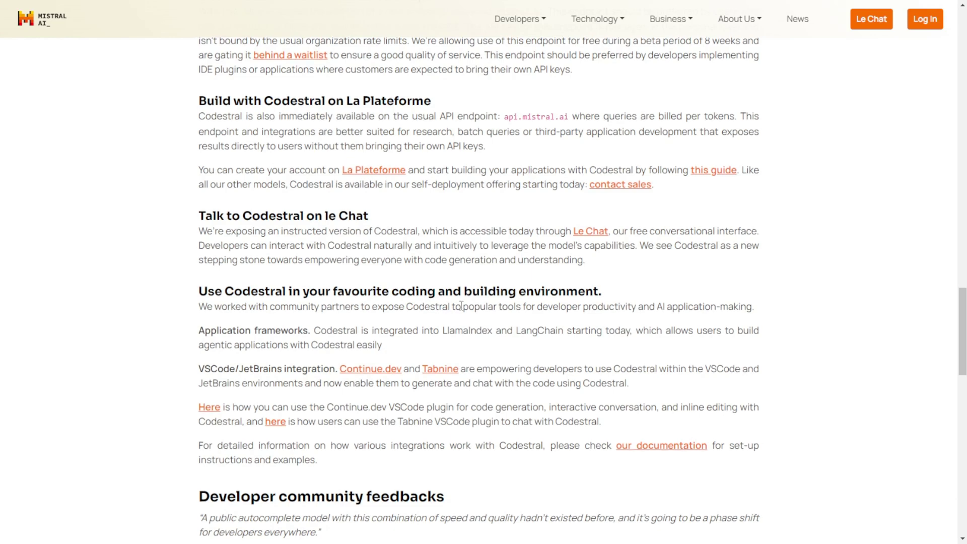
- Open the Codestral access page from the La Plateforme sidebar
scroll(456, 306, "down", 1)
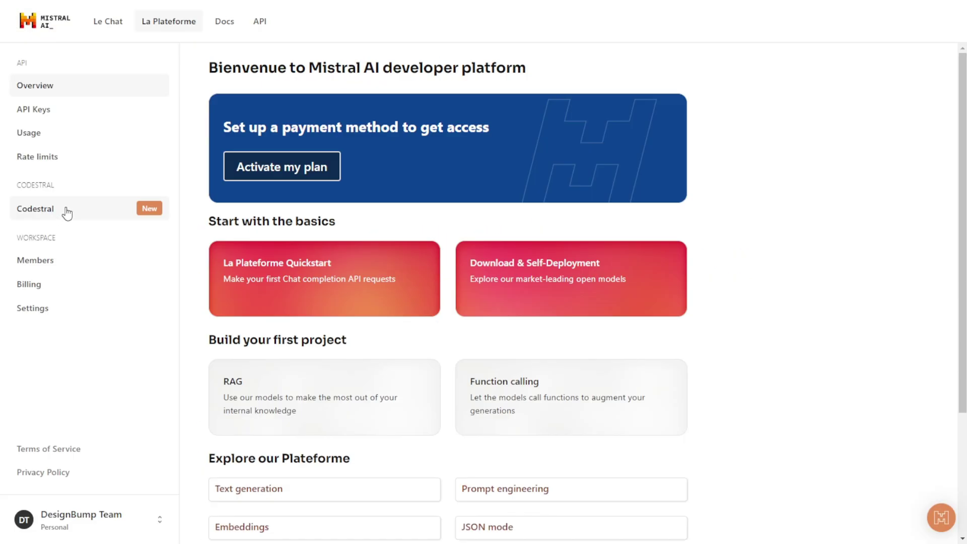
left_click(67, 213)
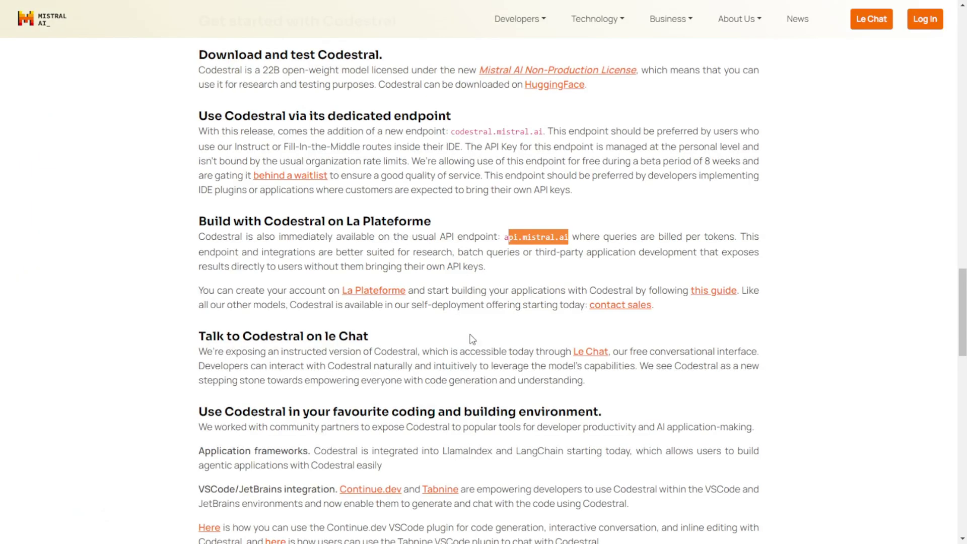
- Scroll through the 'Developer community feedbacks' section down to the page footer
scroll(468, 337, "down", 1)
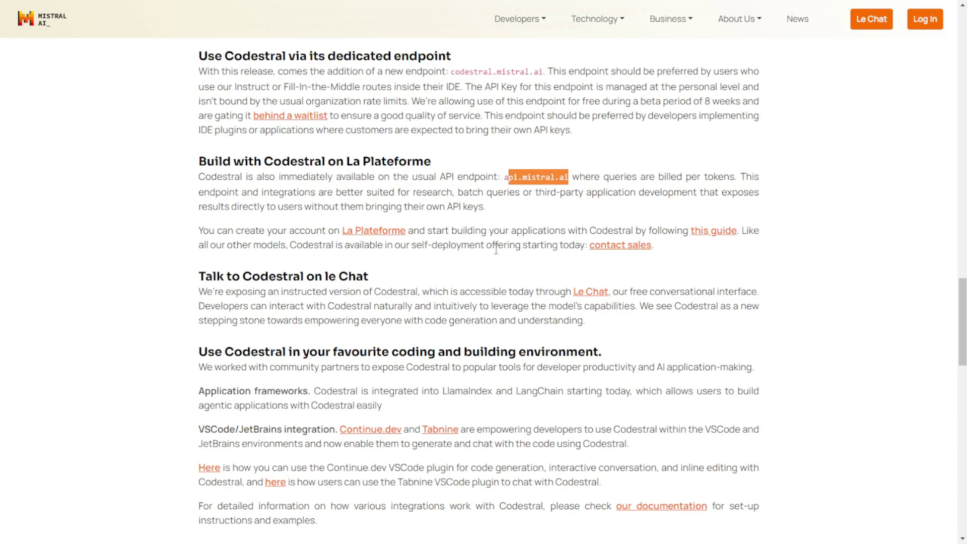
scroll(493, 247, "down", 2)
scroll(490, 248, "down", 1)
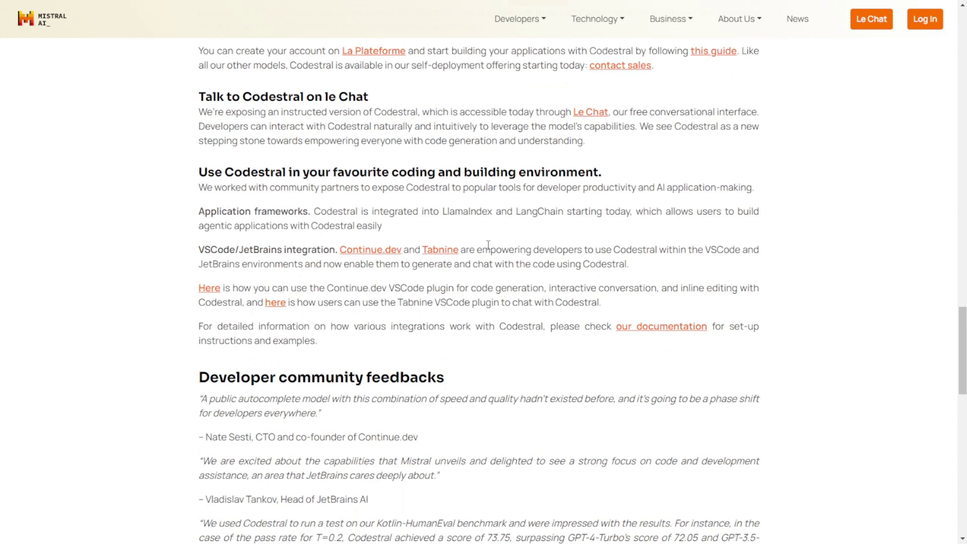
scroll(488, 247, "up", 2)
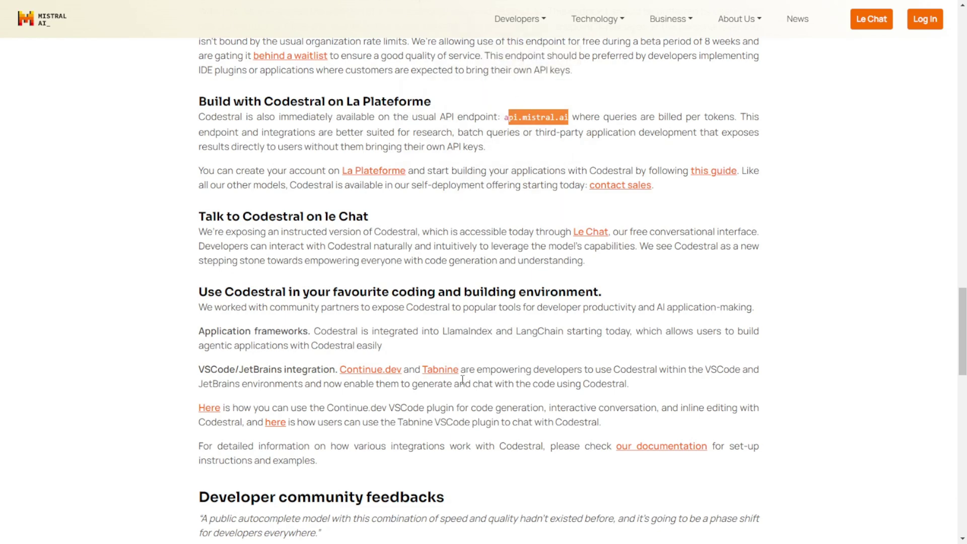
scroll(358, 342, "down", 3)
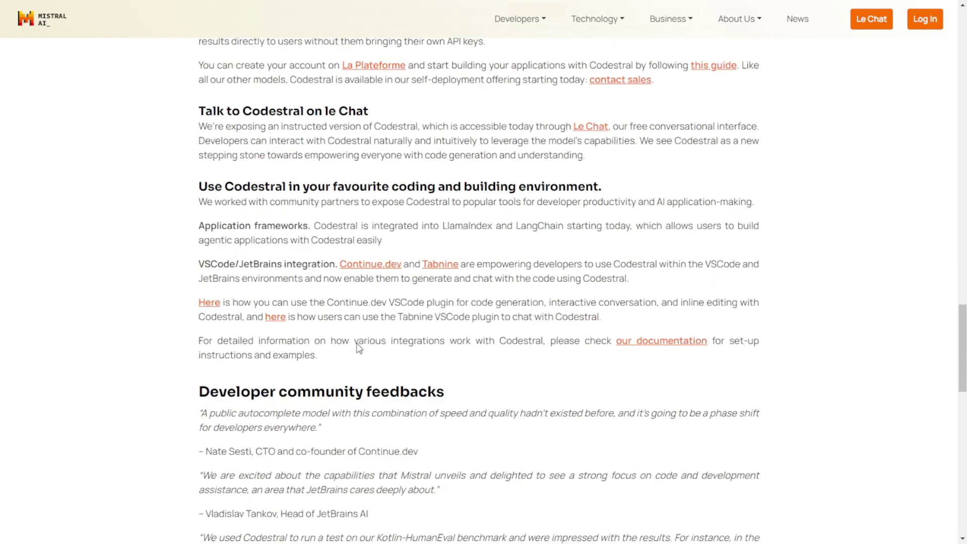
scroll(358, 342, "down", 10)
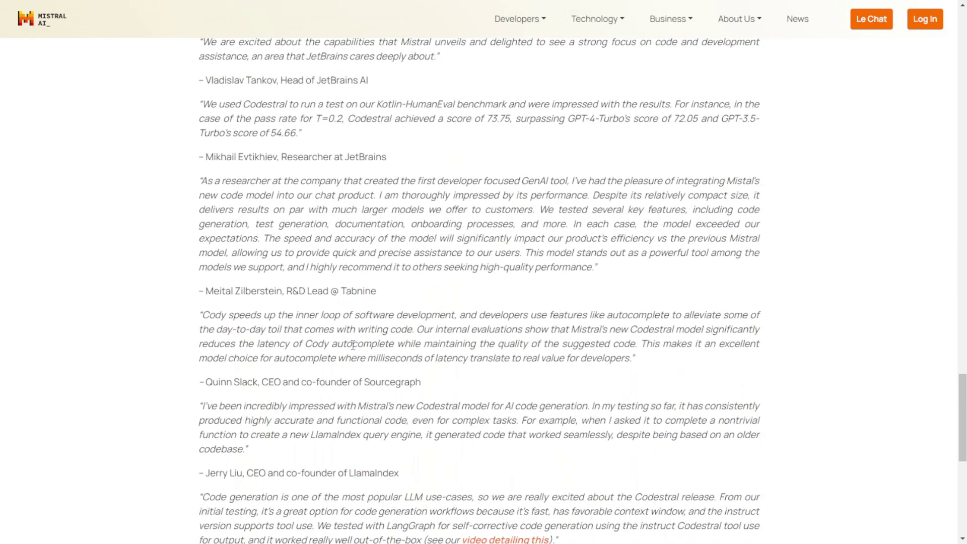
scroll(352, 346, "down", 2)
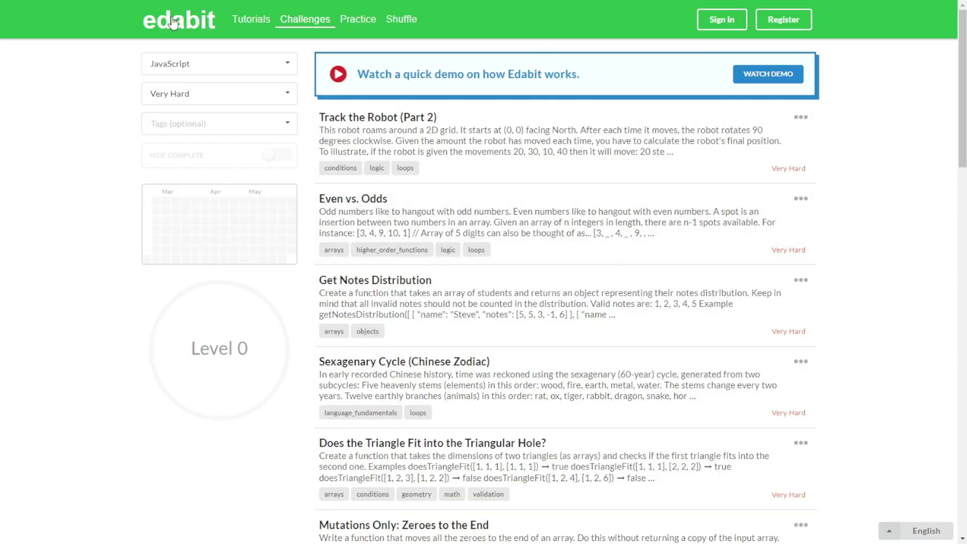
- Filter the Very Hard JavaScript challenges by the 'Bug Fixes' tag and open 'Modular Arithmetic (Part #1)'
left_click(211, 124)
type("j")
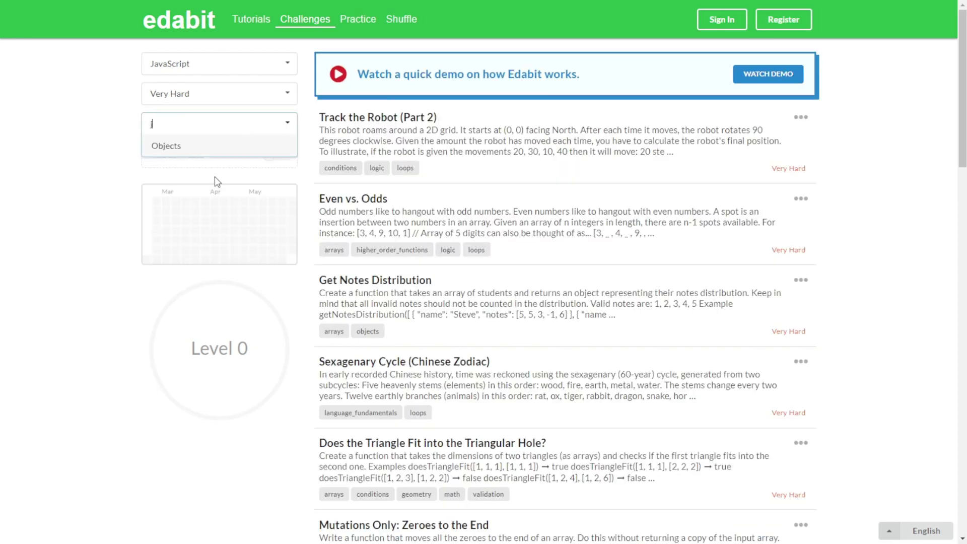
key("BackSpace")
left_click(171, 233)
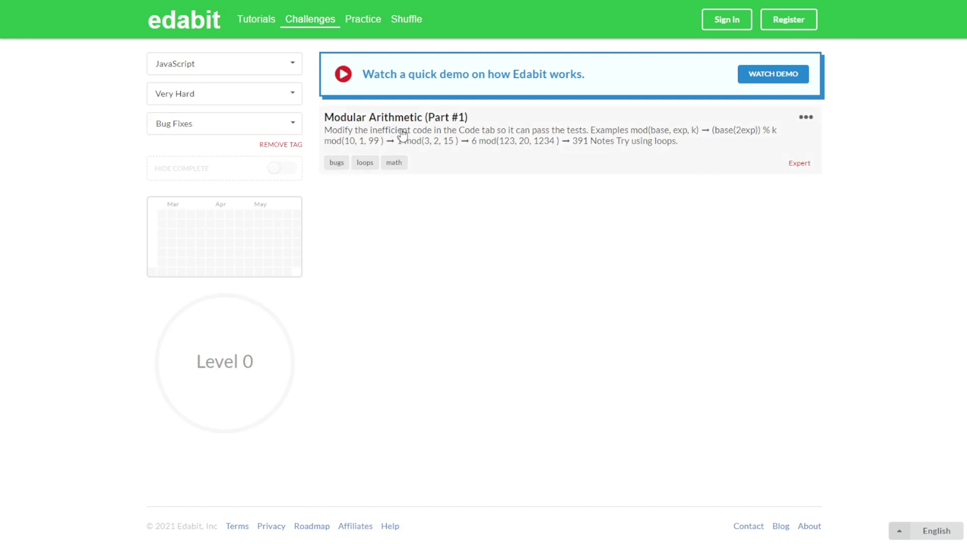
left_click(530, 135)
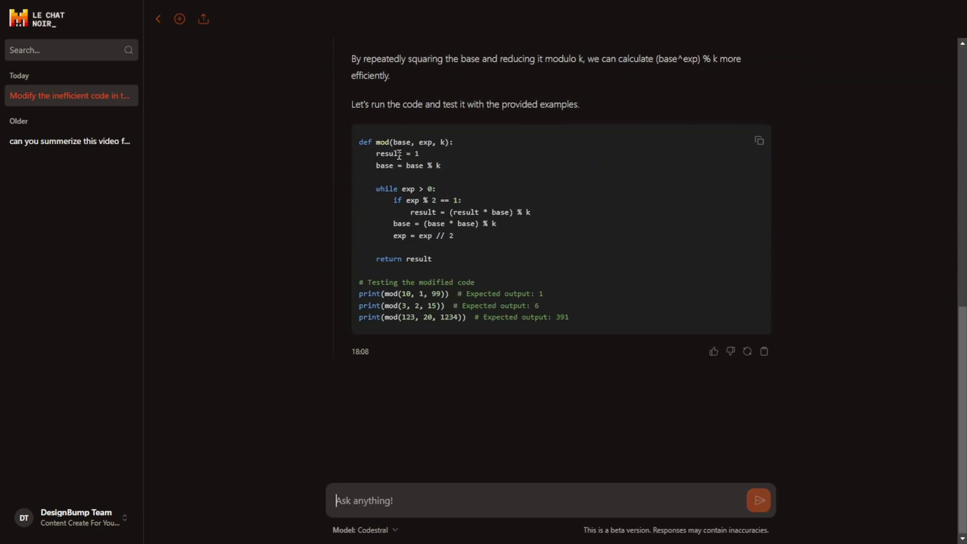
- Scroll up through Codestral's Python reply and select its exponentiation-by-squaring code block
scroll(535, 267, "up", 6)
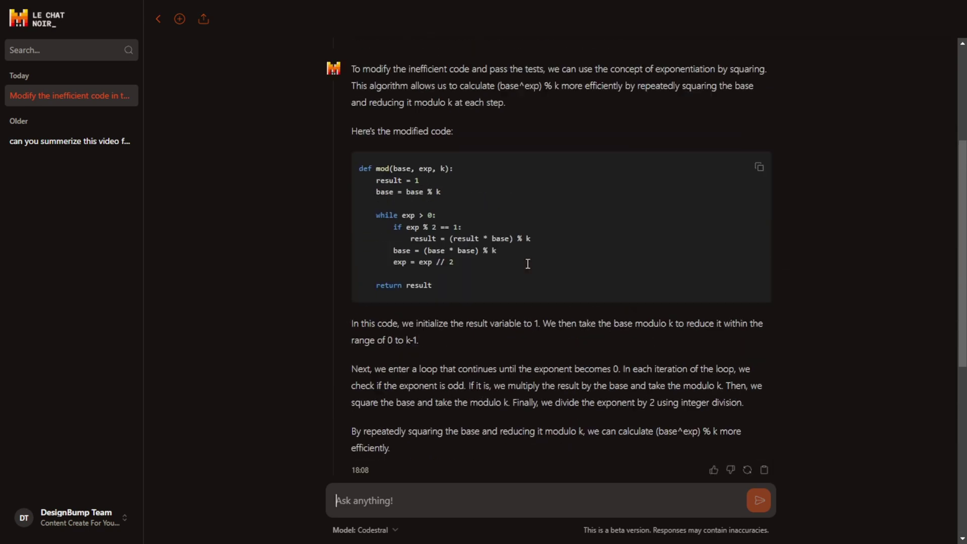
scroll(528, 264, "up", 2)
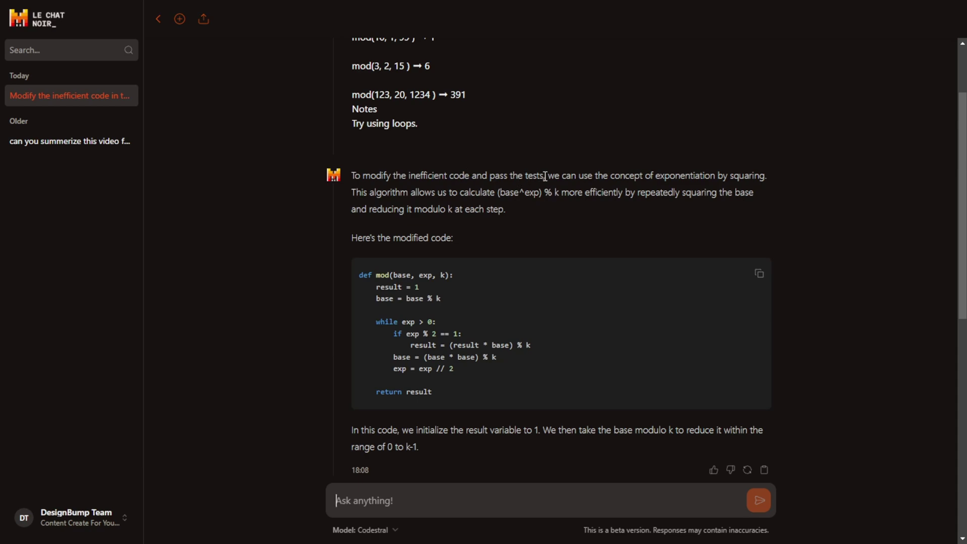
triple_click(504, 238)
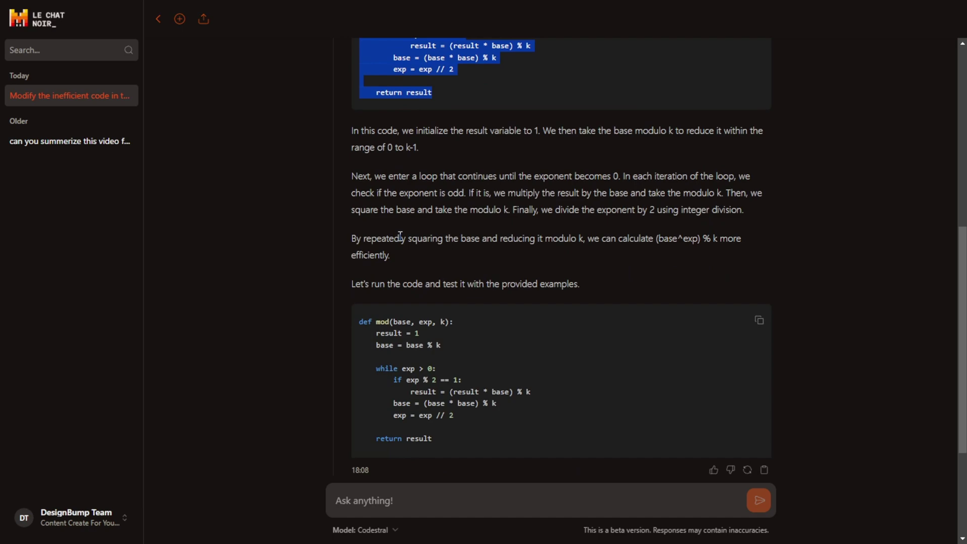
- Ask Codestral 'can you make the code in Javascript?'
left_click(423, 504)
type("can you make the code in Javascript?")
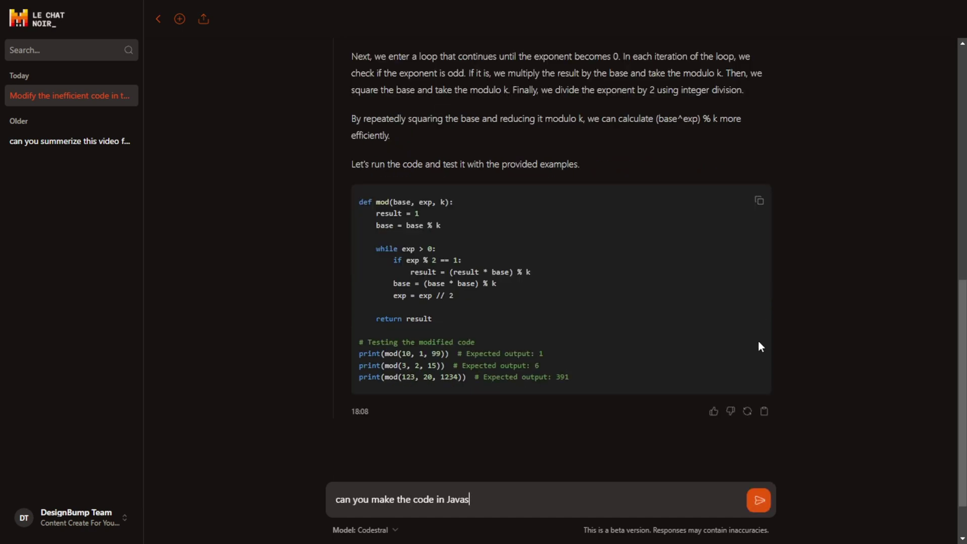
key("Return")
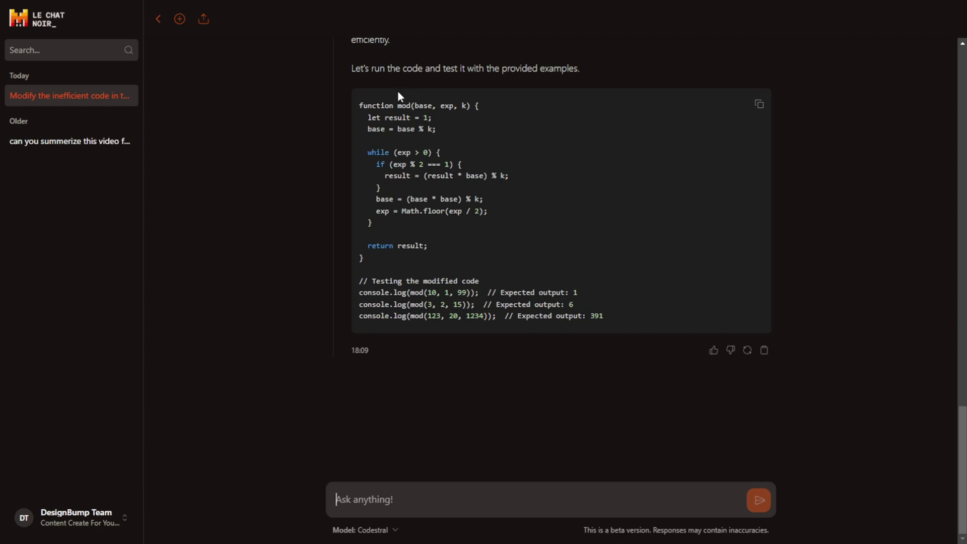
- Select the whole JavaScript mod function code and copy it to the clipboard
scroll(421, 146, "up", 1)
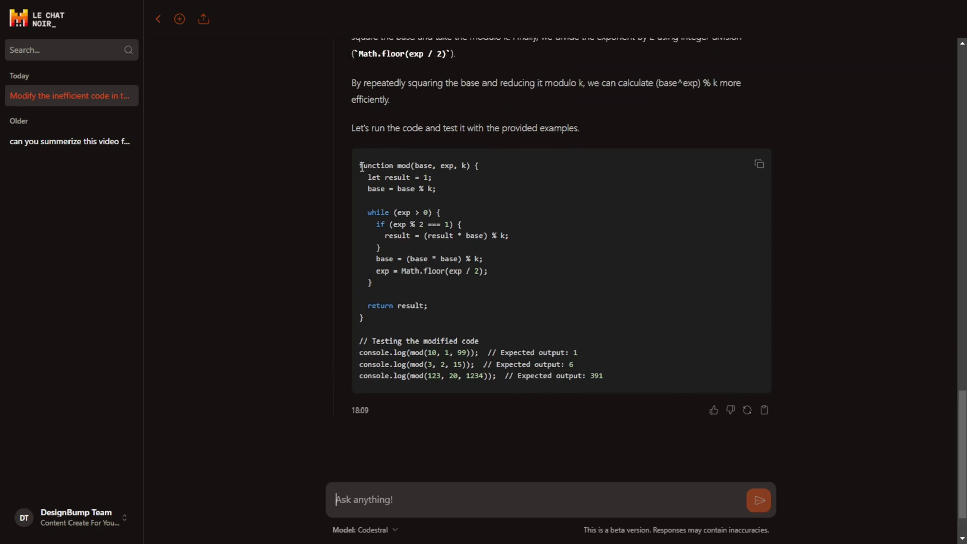
left_click_drag(361, 166, 444, 167)
left_click(458, 209)
left_click_drag(376, 308, 451, 315)
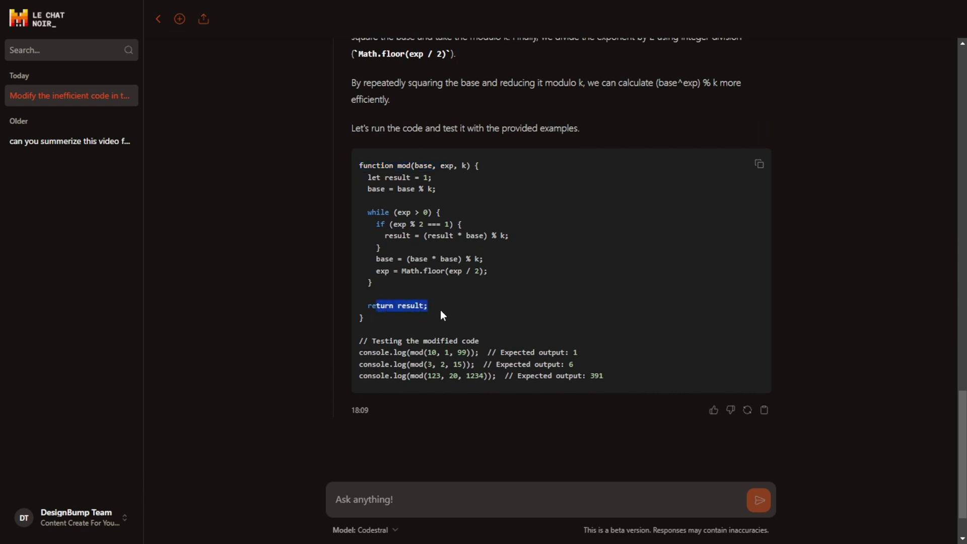
left_click(386, 346)
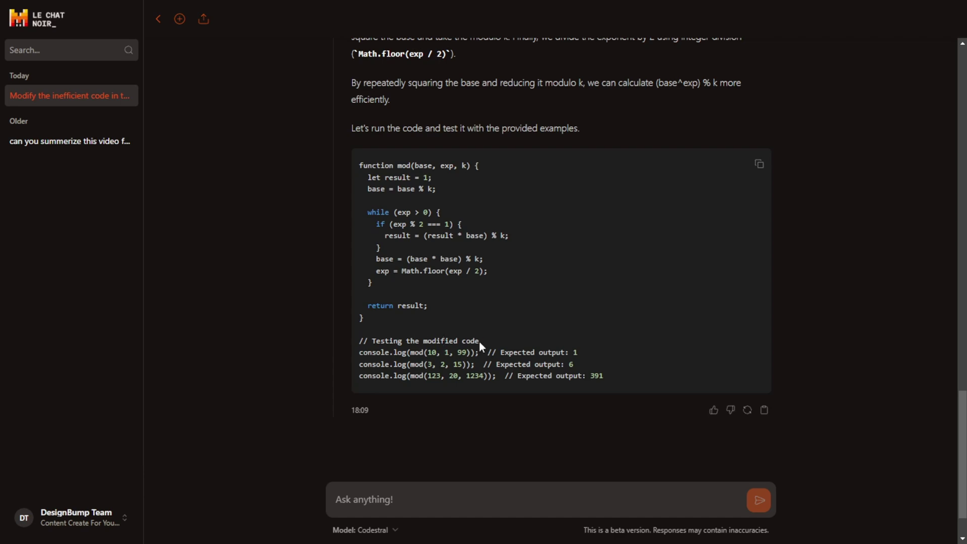
left_click_drag(628, 383, 464, 328)
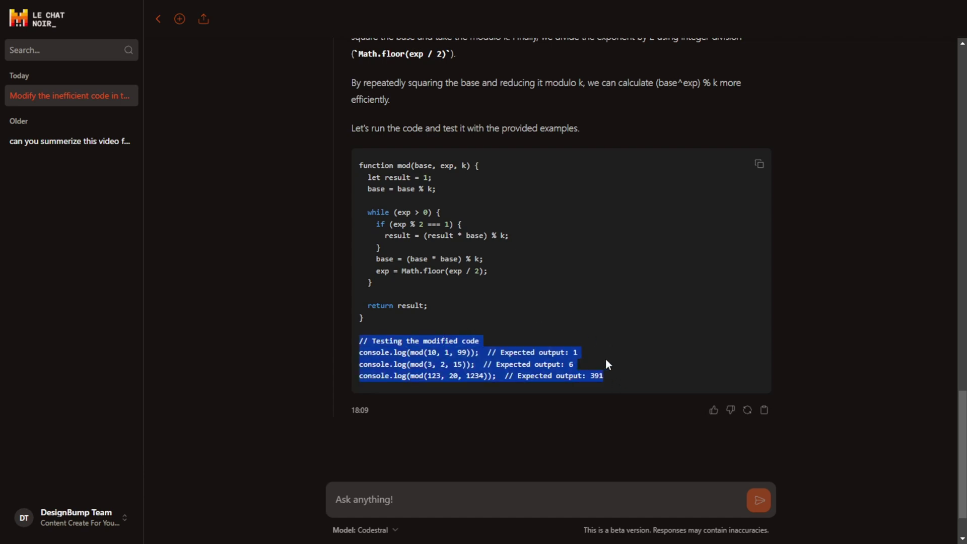
left_click_drag(608, 364, 356, 162)
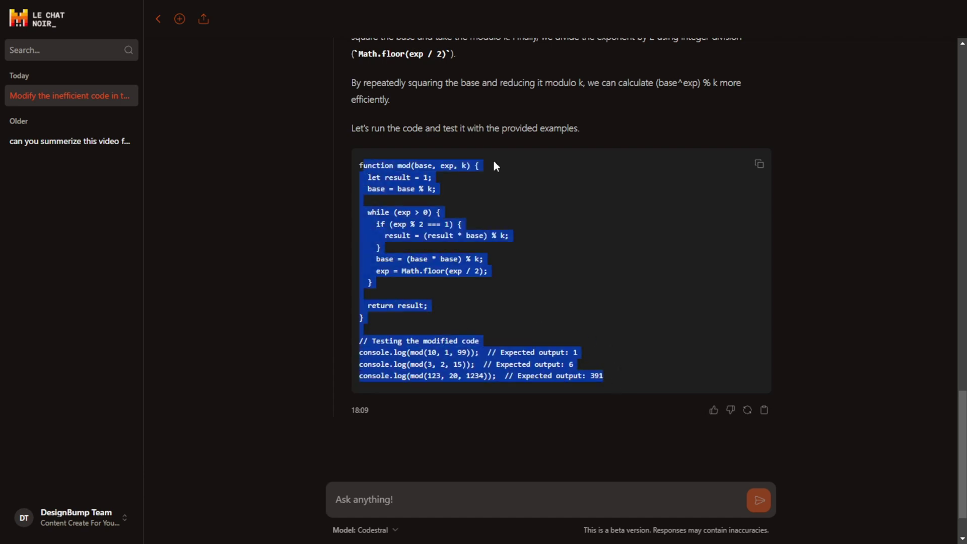
left_click(766, 163)
- Replace the Modular Arithmetic starter code with Codestral's mod fix and run the tests, which all fail
key("alt+Tab")
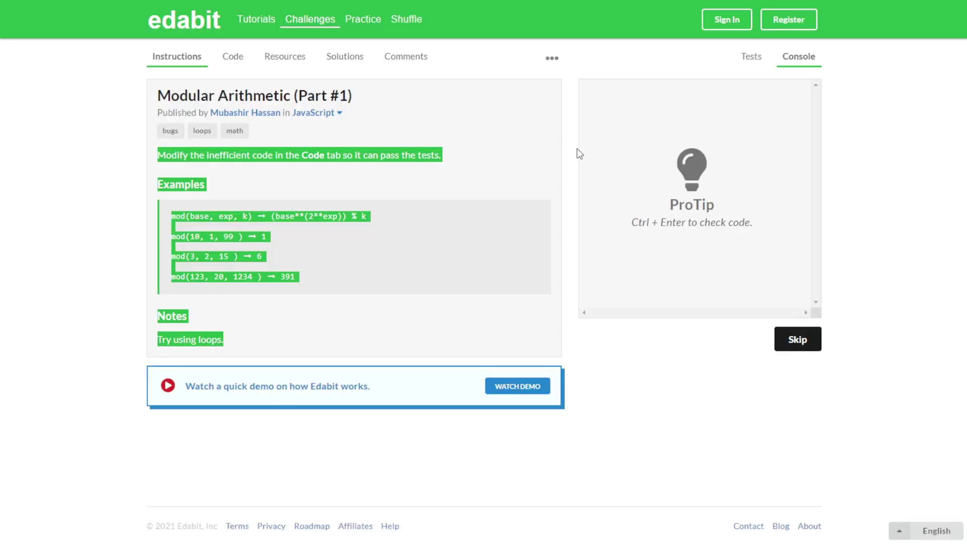
left_click(231, 56)
key("ctrl+a")
key("ctrl+v")
left_click(377, 160)
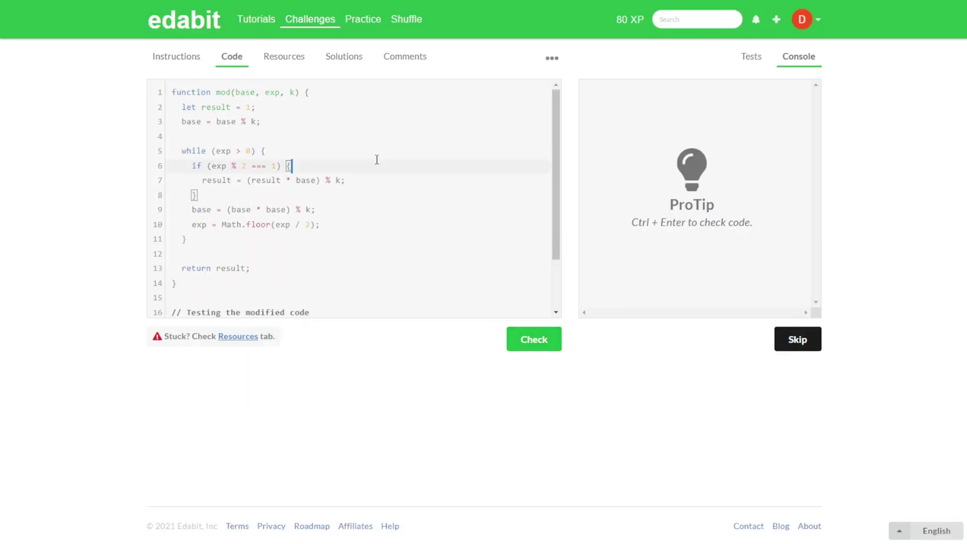
scroll(398, 191, "down", 3)
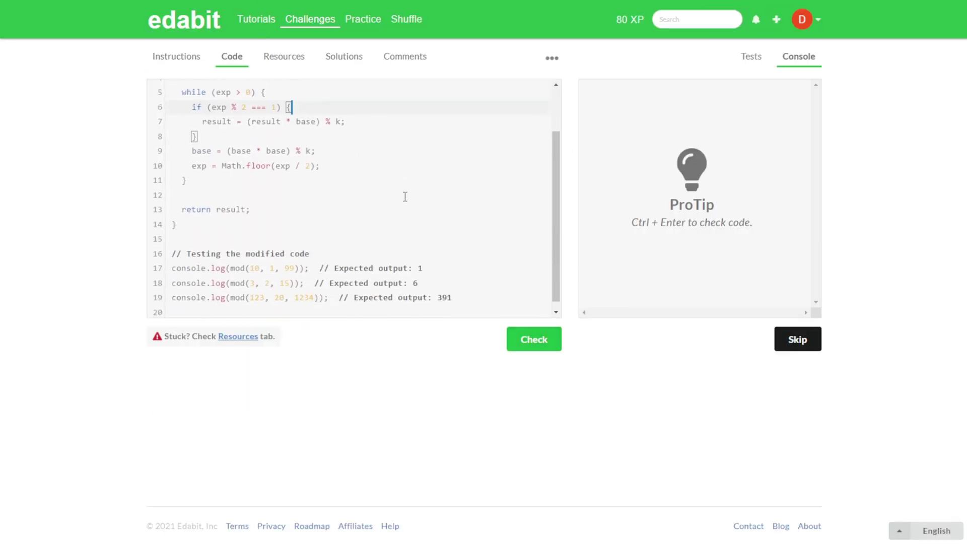
left_click(549, 343)
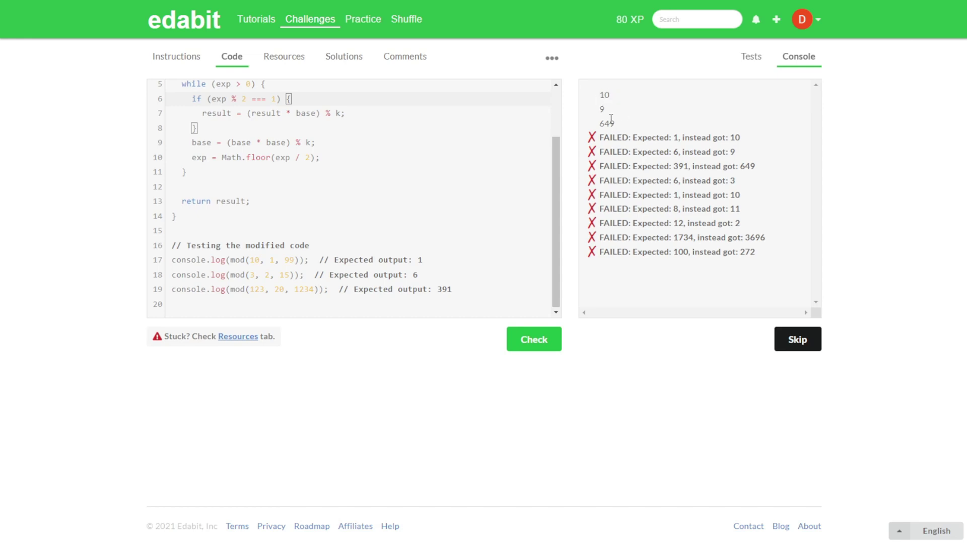
- Inspect the printed outputs 10, 9 and 649, remove the Bug Fixes filter, and select the triangle challenge text
left_click_drag(624, 127, 572, 102)
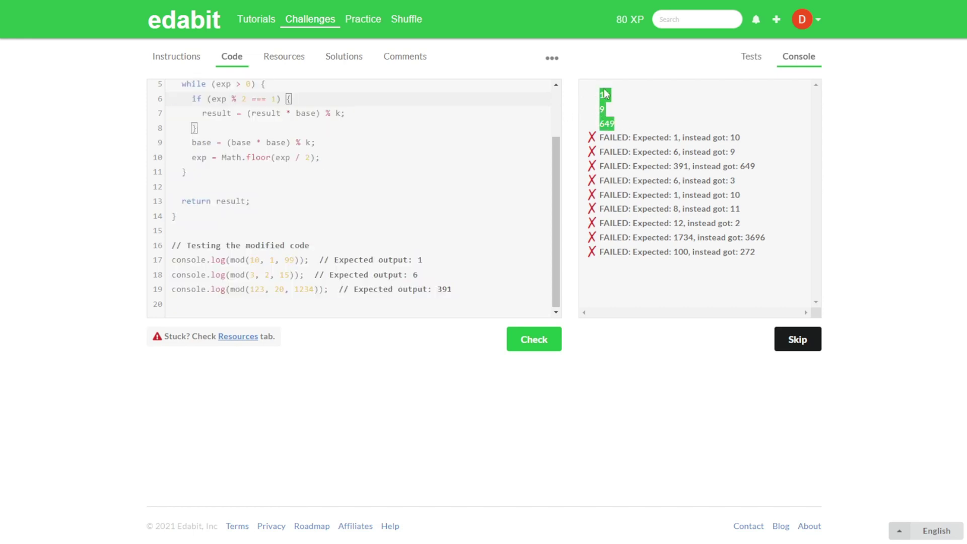
left_click(598, 124)
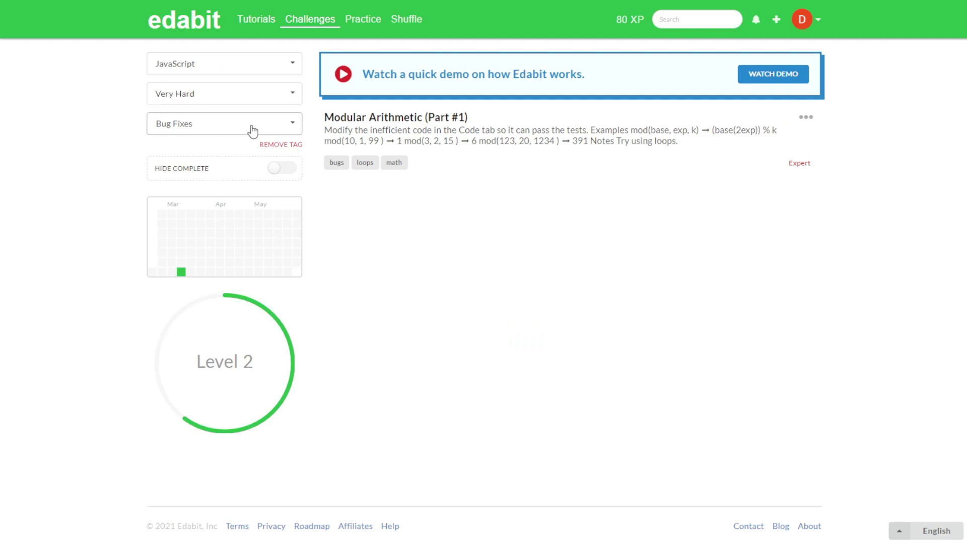
left_click(298, 145)
scroll(510, 318, "down", 4)
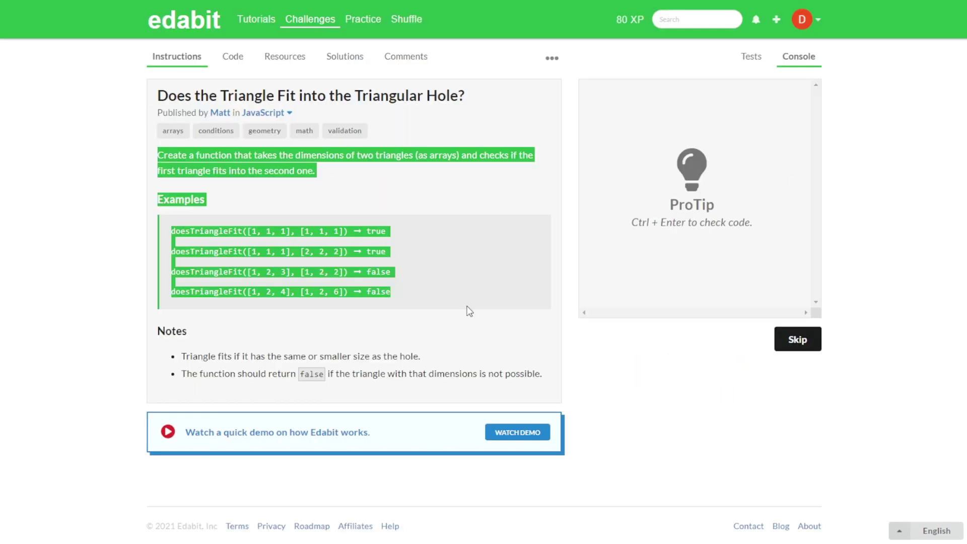
left_click_drag(468, 309, 542, 384)
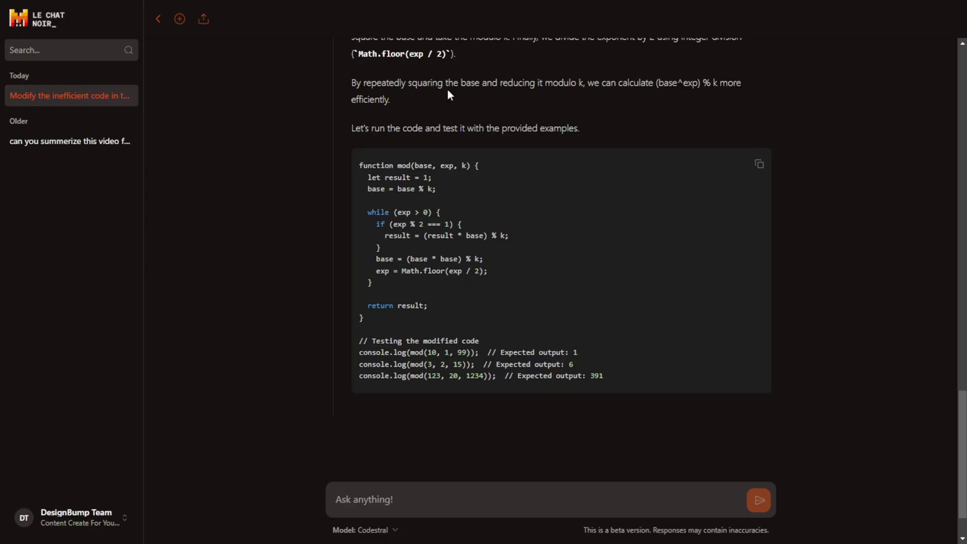
- Send Codestral the Does the Triangle Fit description with the note 'Coding in Jacascript.'
left_click(388, 508)
key("ctrl+v")
type("Coding in Jaca")
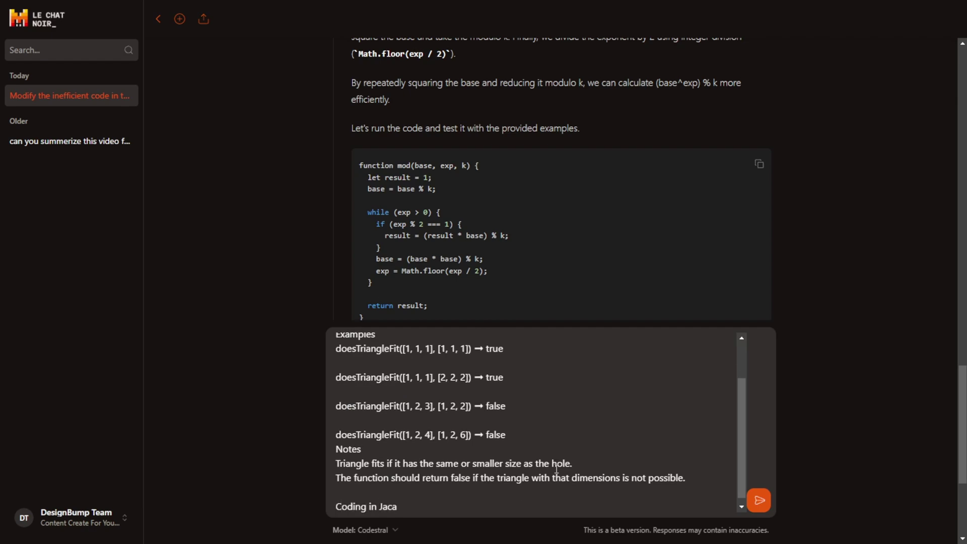
type("script.")
key("Return")
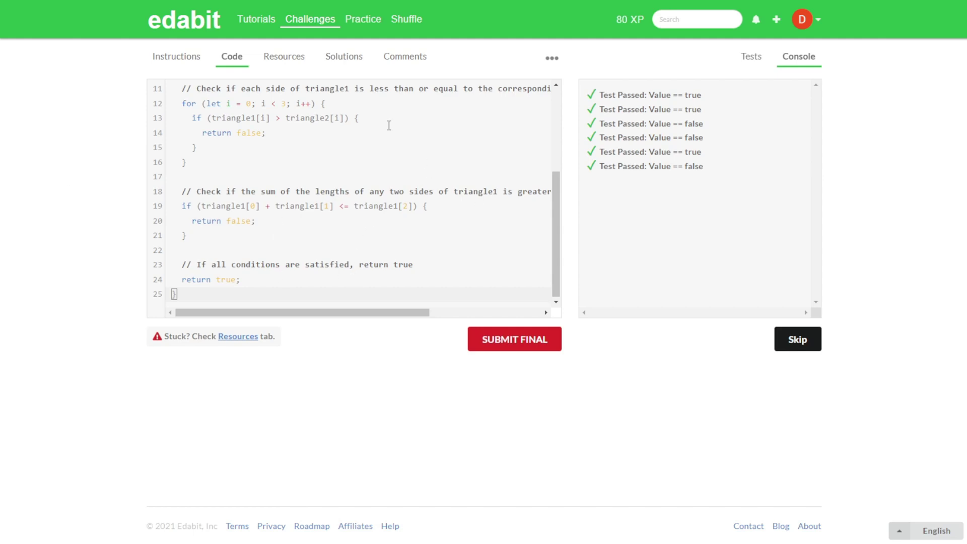
- Review the passing triangle challenge's description and the languages it is offered in
left_click(159, 56)
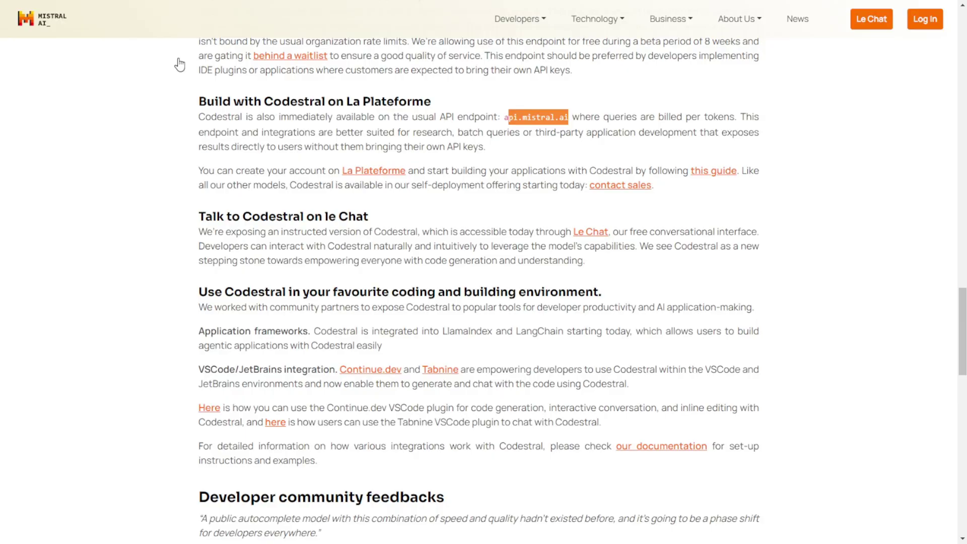
scroll(332, 232, "up", 10)
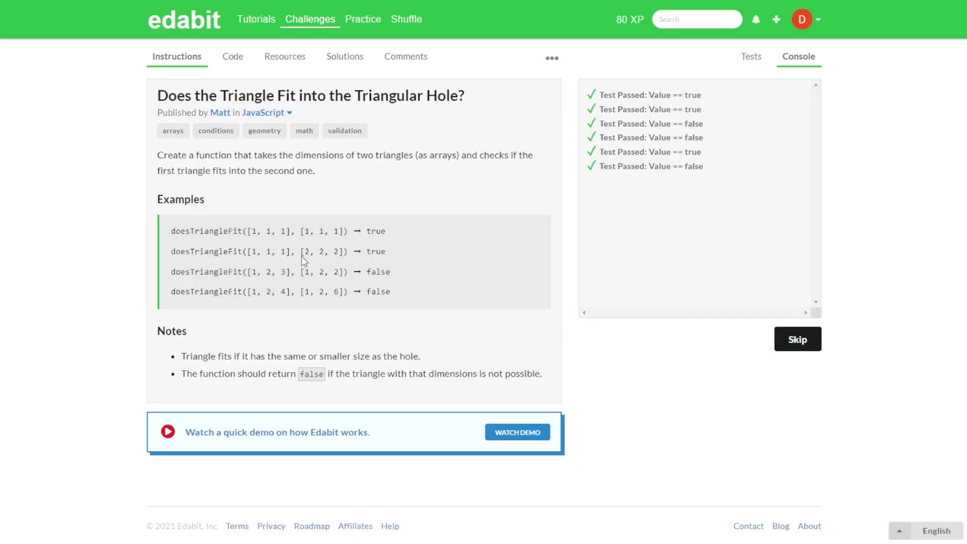
left_click(262, 112)
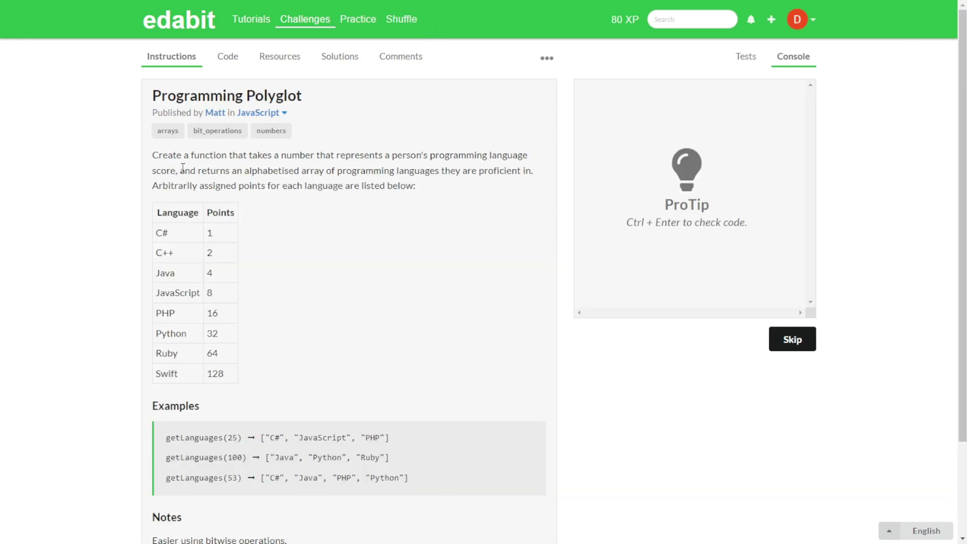
- Select the Programming Polyglot description and check Codestral's getLanguages solution, which passes all six tests
left_click_drag(153, 155, 392, 335)
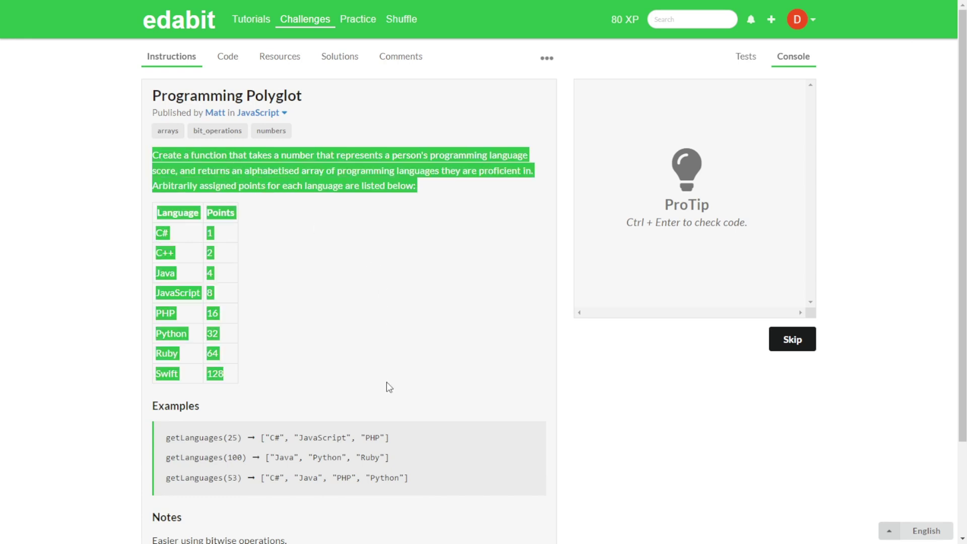
scroll(386, 374, "down", 2)
left_click(289, 425, "shift")
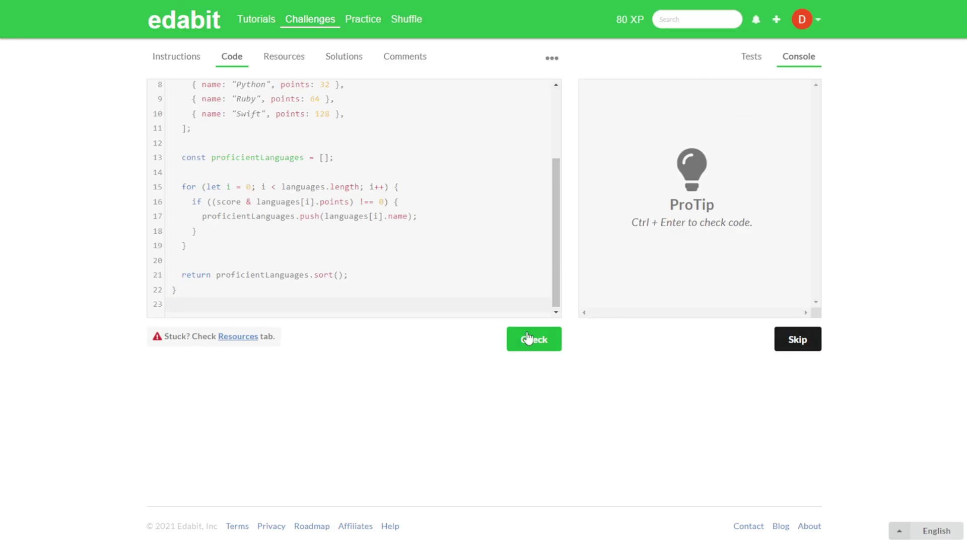
left_click(527, 339)
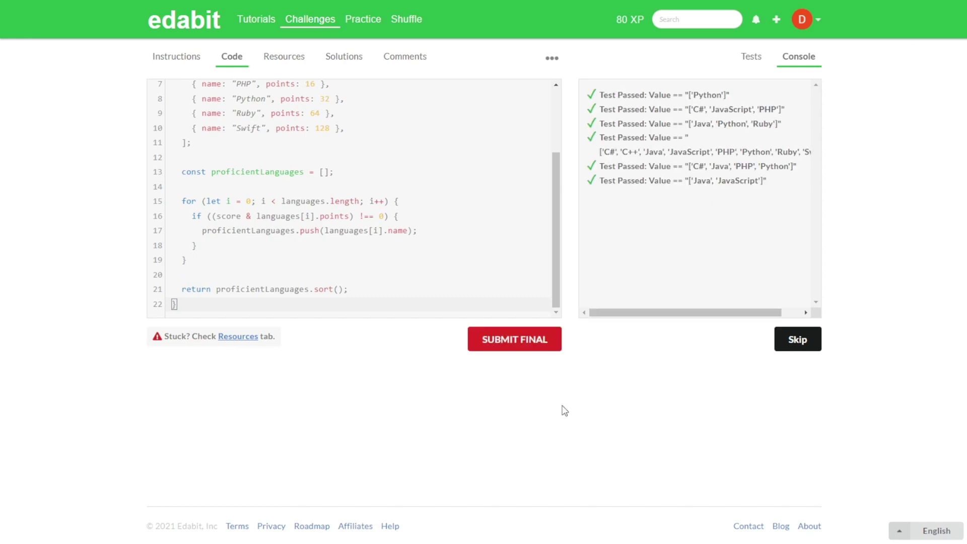
- Scroll the Codestral announcement to the 'Get started with Codestral' section and La Plateforme endpoint
scroll(479, 243, "up", 2)
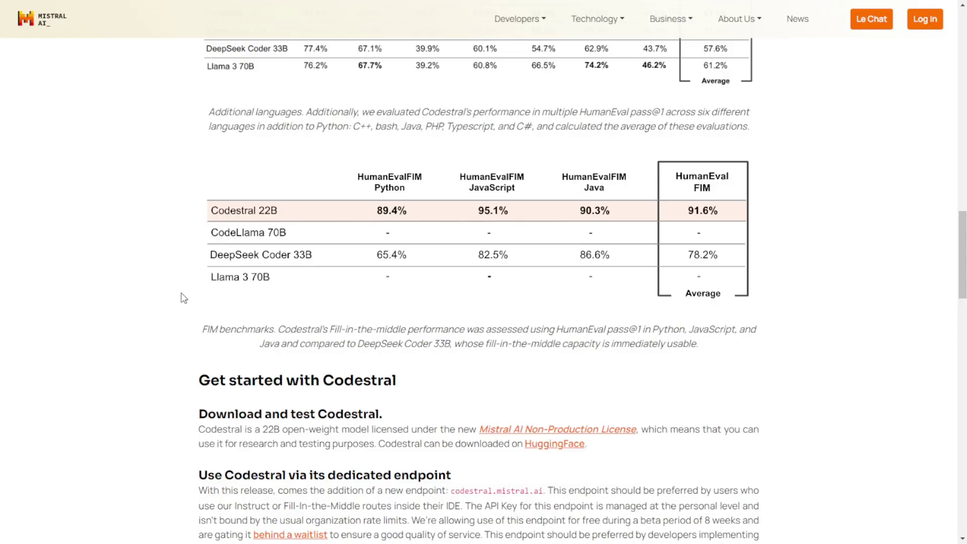
scroll(176, 346, "down", 6)
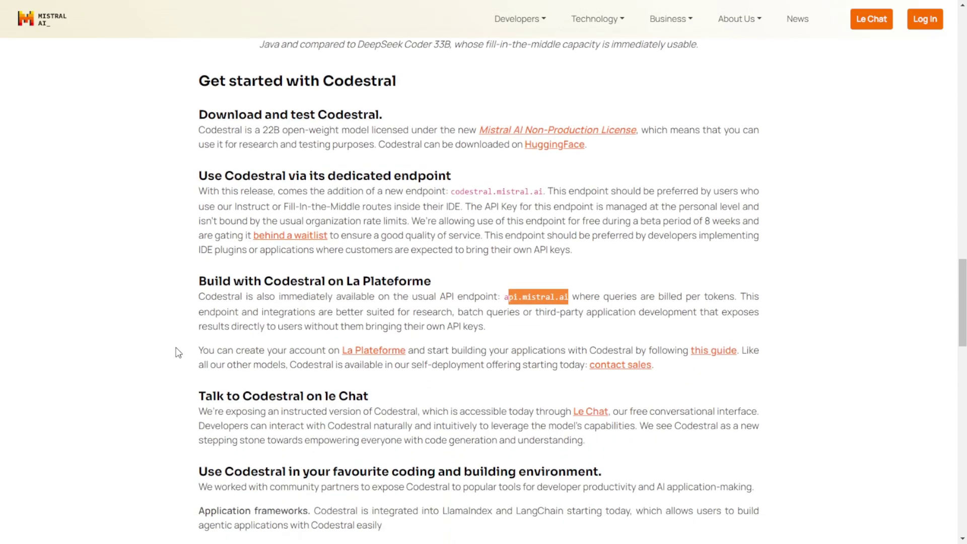